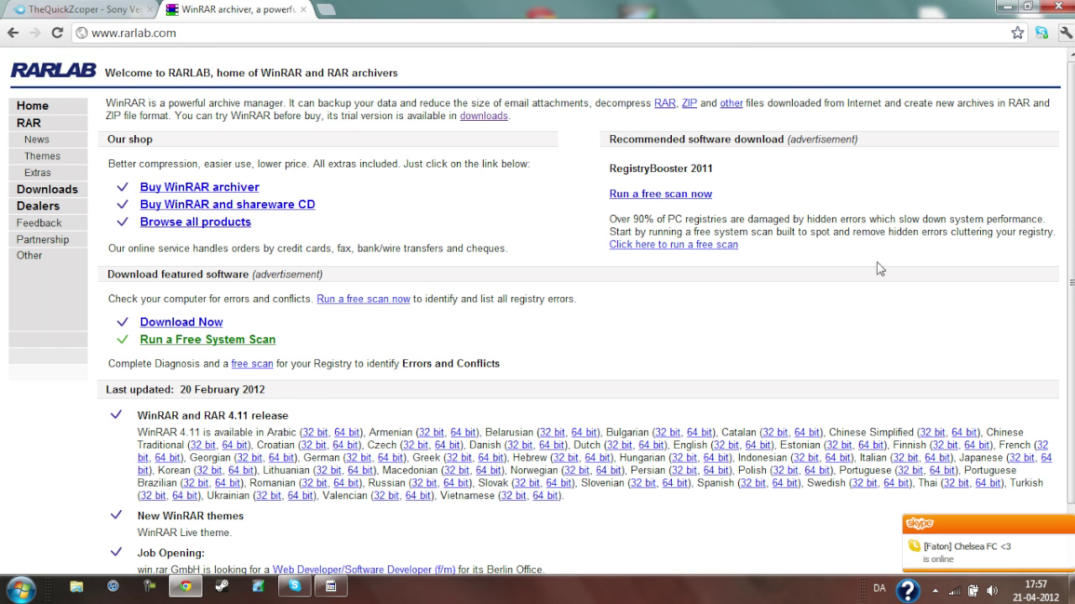
Dismiss the Skype notice and scroll RARLAB's Downloads page to the localized WinRAR versions.
left_click(1069, 527)
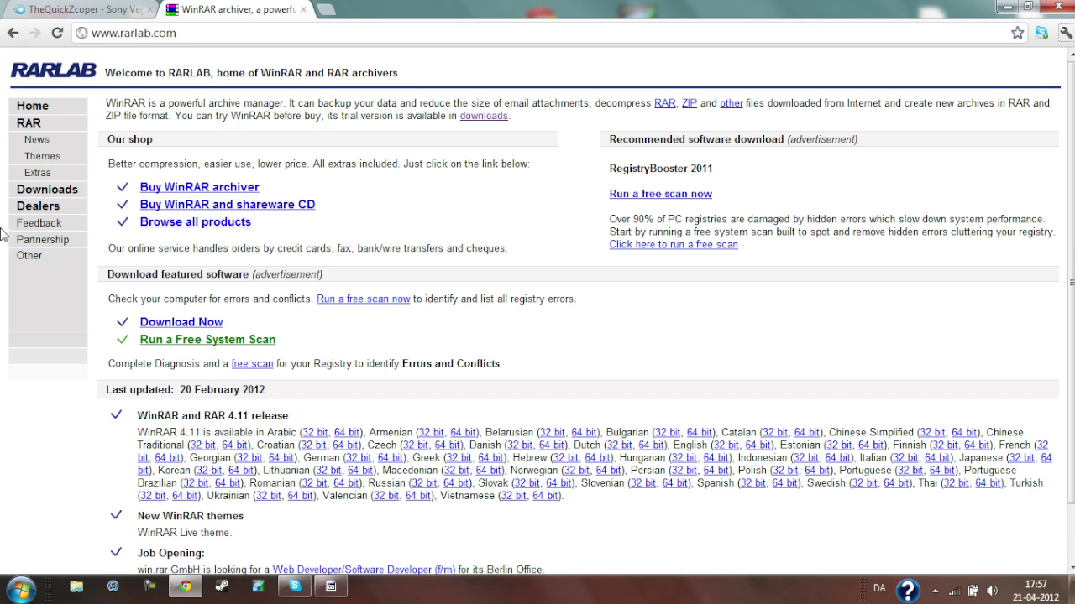
left_click(46, 190)
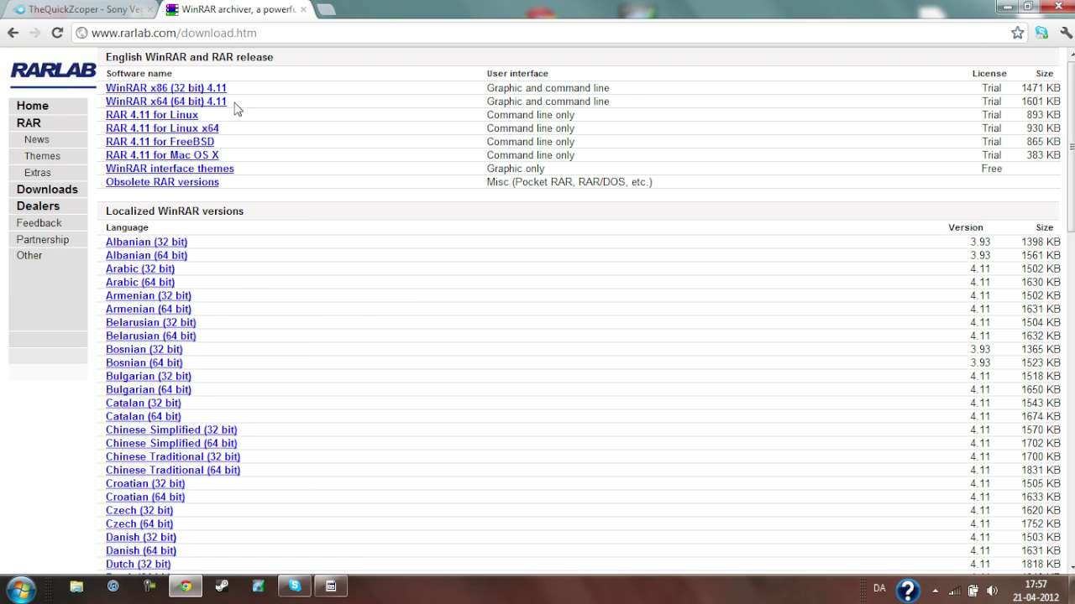
scroll(166, 290, "down", 1)
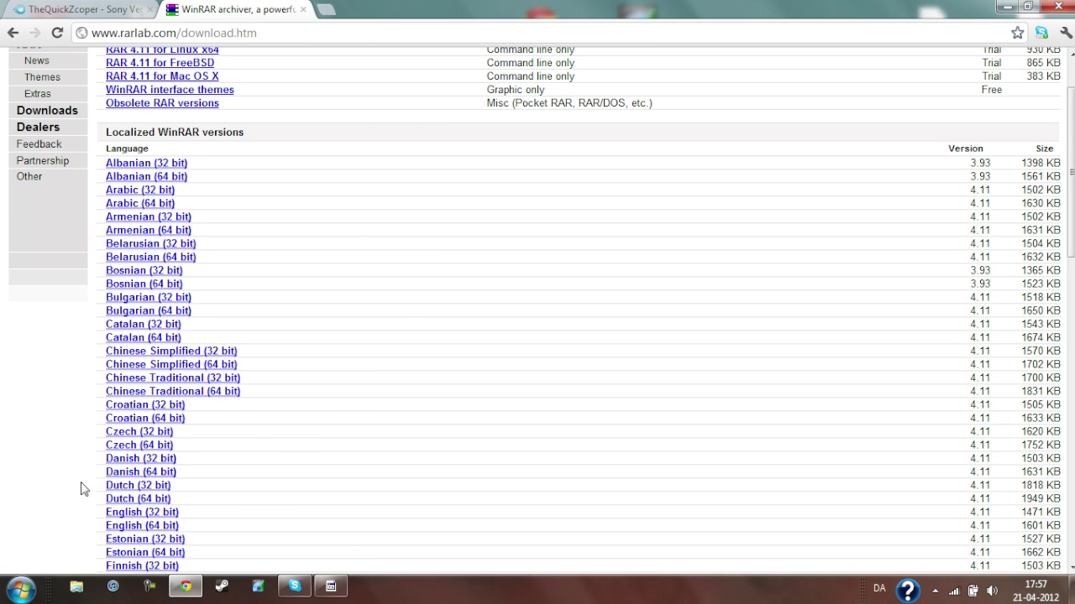
scroll(298, 474, "down", 1)
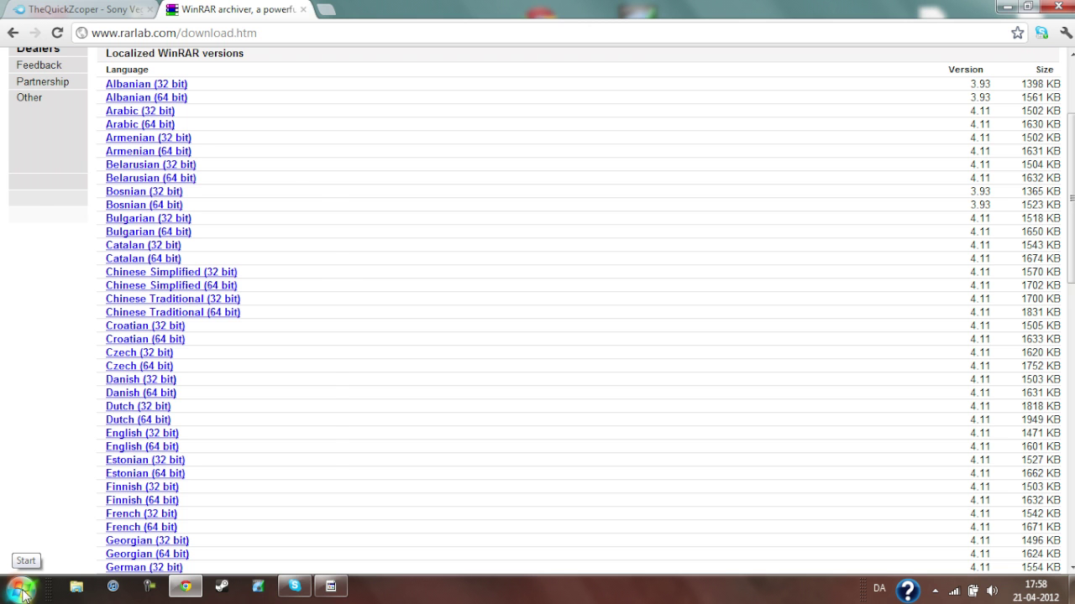
Check Computer properties shows a 64-bit system, then close it and the WinRAR tab.
left_click(23, 593)
right_click(245, 390)
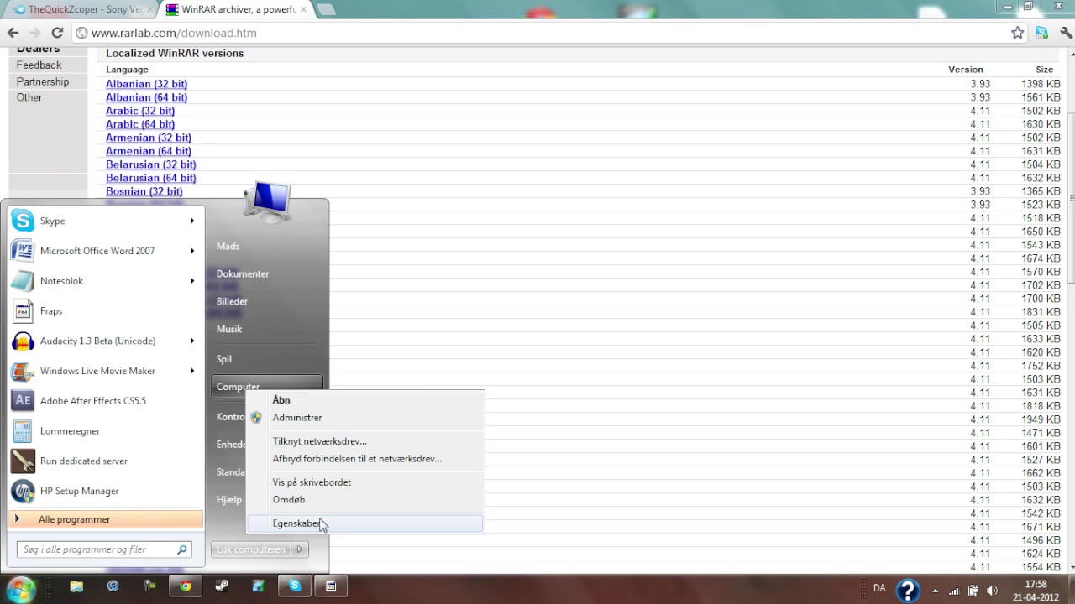
left_click(322, 525)
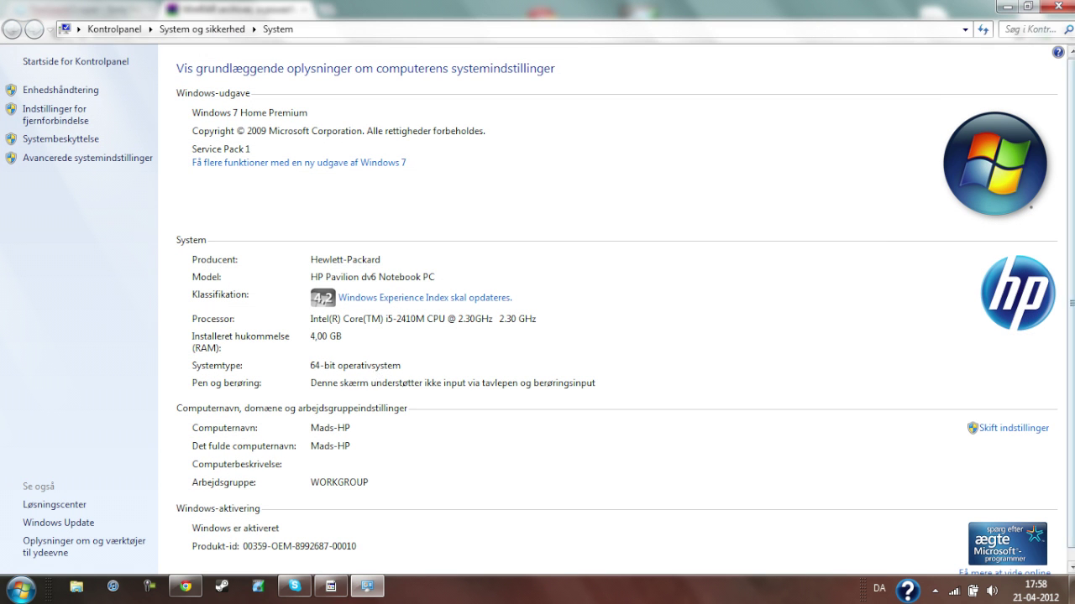
left_click(1052, 6)
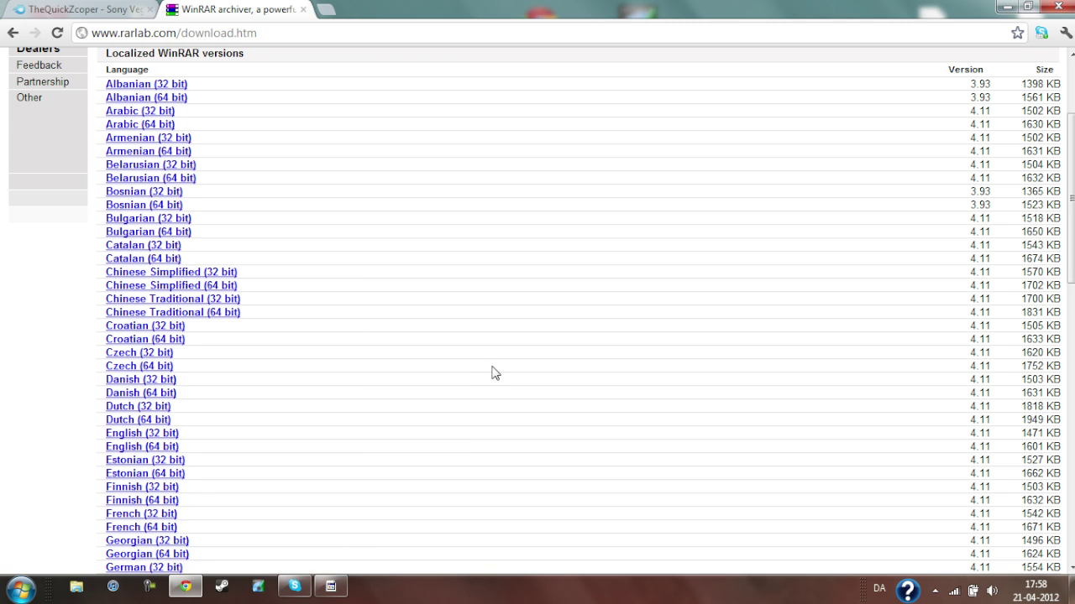
scroll(470, 372, "up", 2)
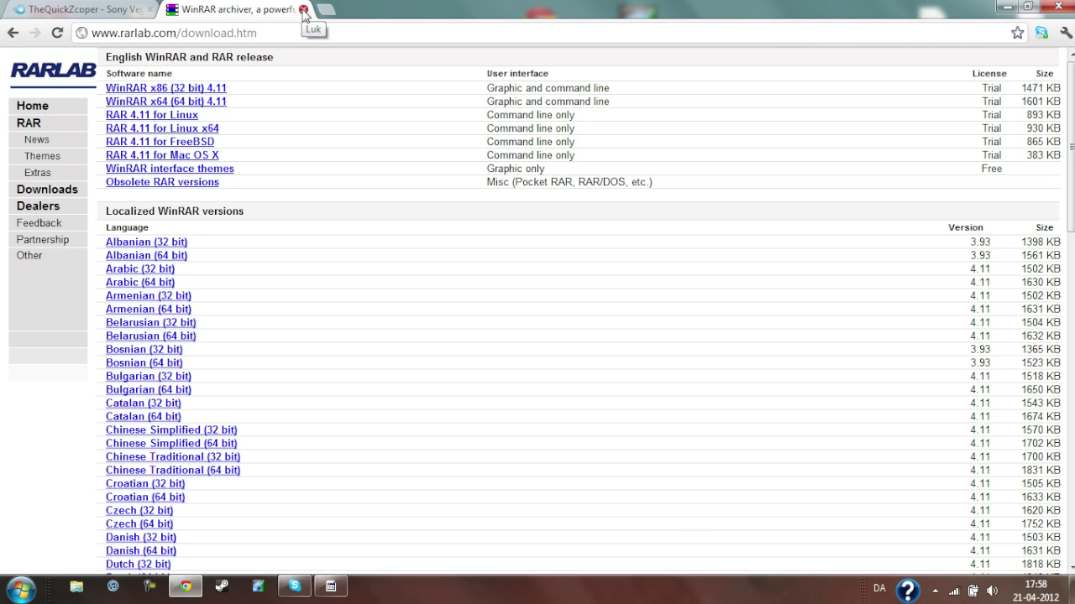
left_click(303, 10)
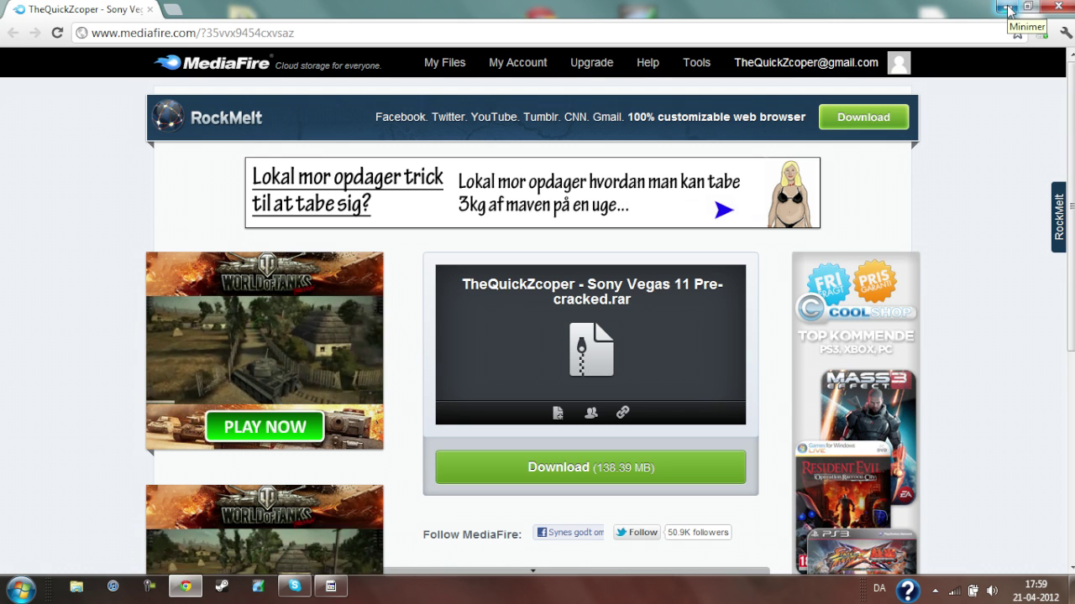
Minimize Chrome, arrange the Sony Vegas archive on the desktop and preview its contents.
left_click(1007, 10)
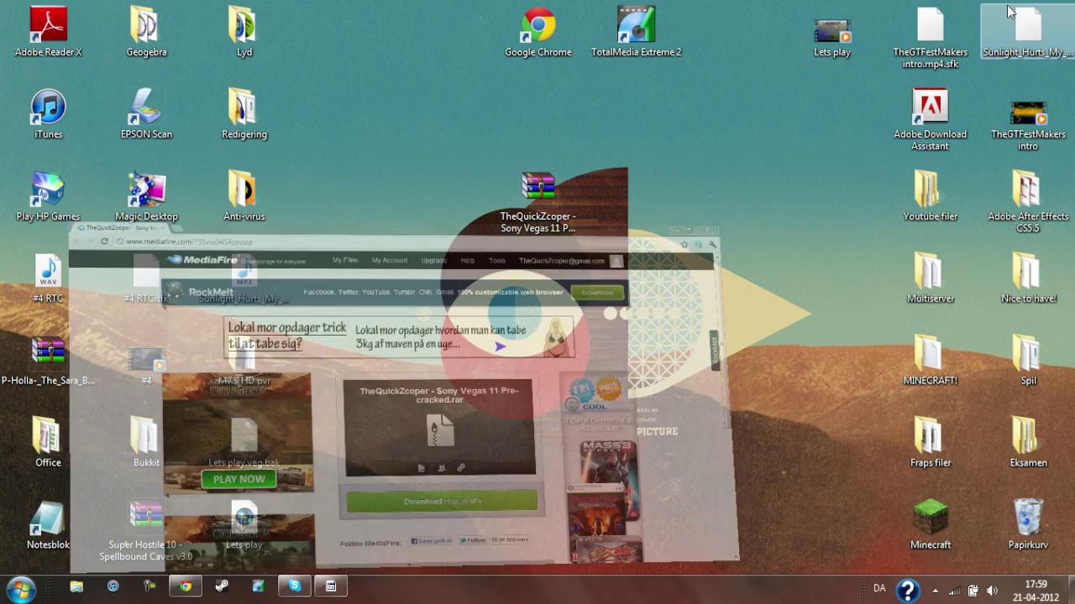
left_click_drag(534, 202, 571, 363)
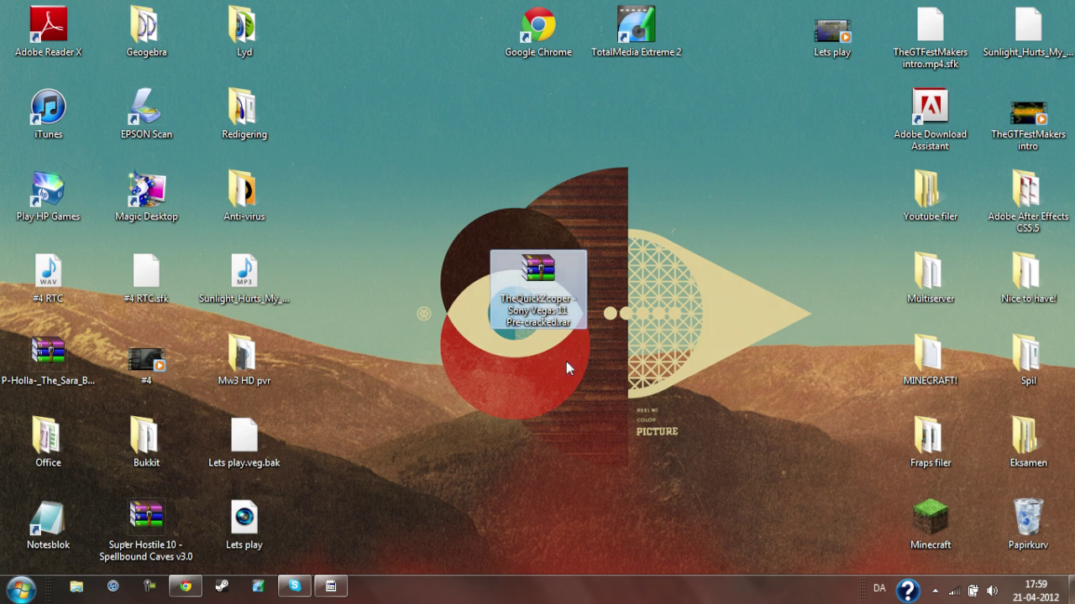
left_click_drag(735, 195, 450, 349)
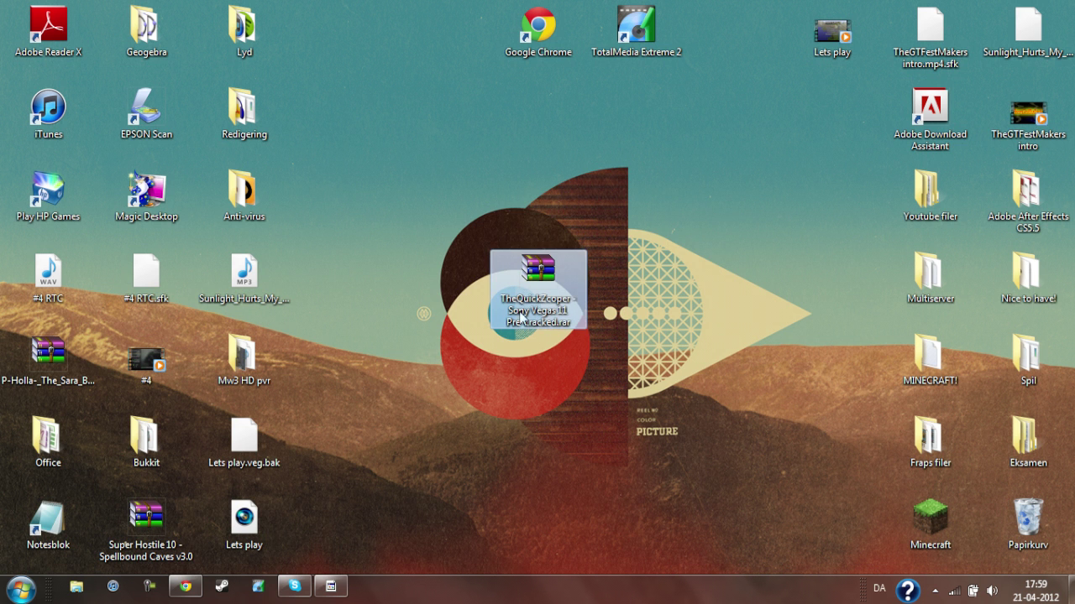
mouse_move(537, 270)
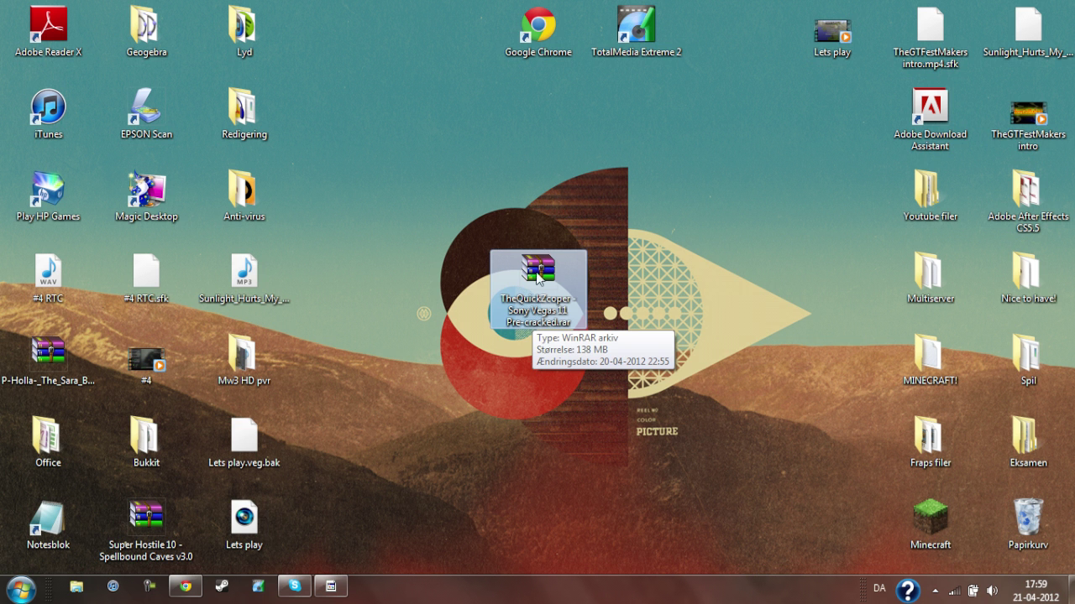
double_click(546, 277)
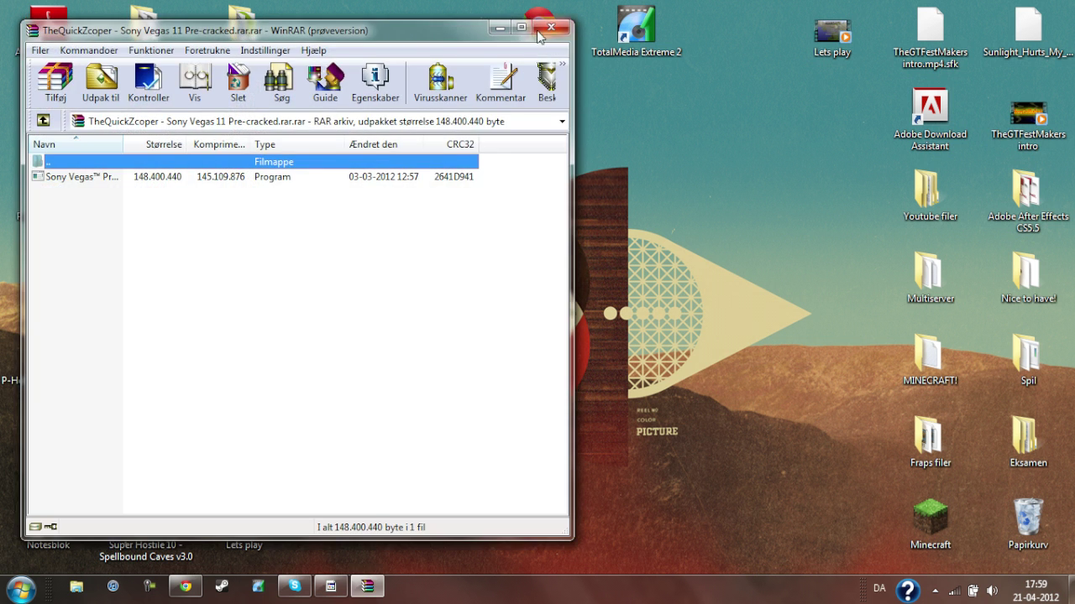
key("Escape")
Extract the archive here, place SetUp beside it, and launch the Sony Vegas Pro 11 setup.
right_click(539, 293)
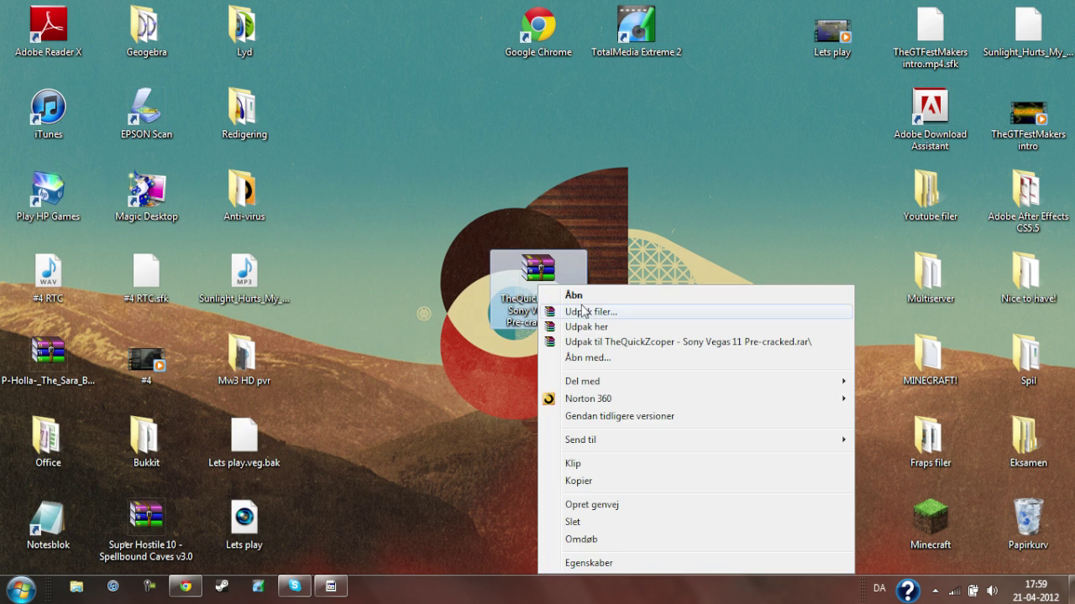
left_click(599, 327)
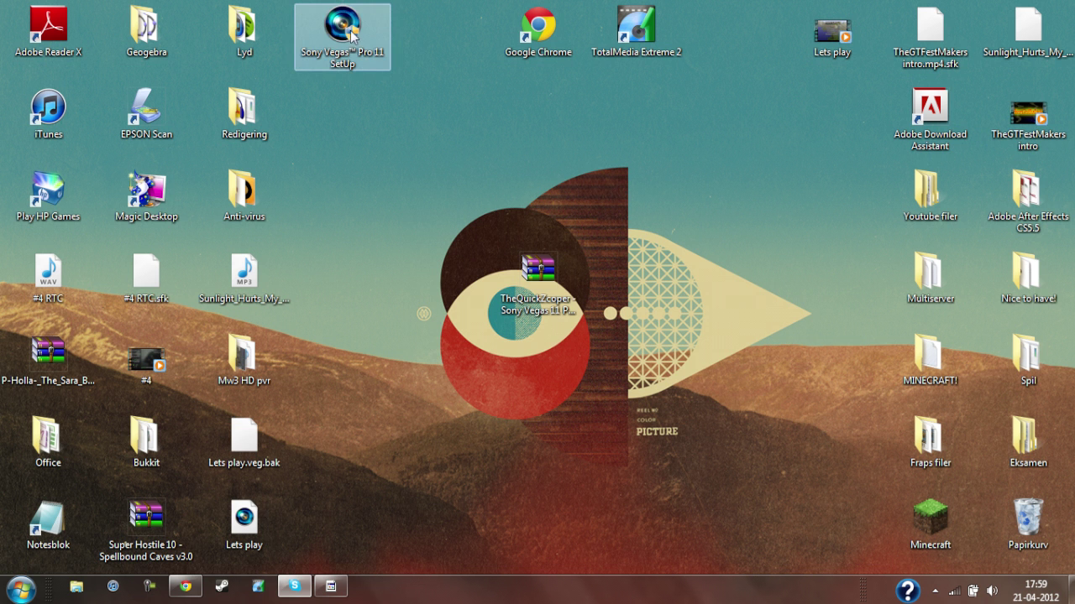
left_click_drag(347, 33, 646, 339)
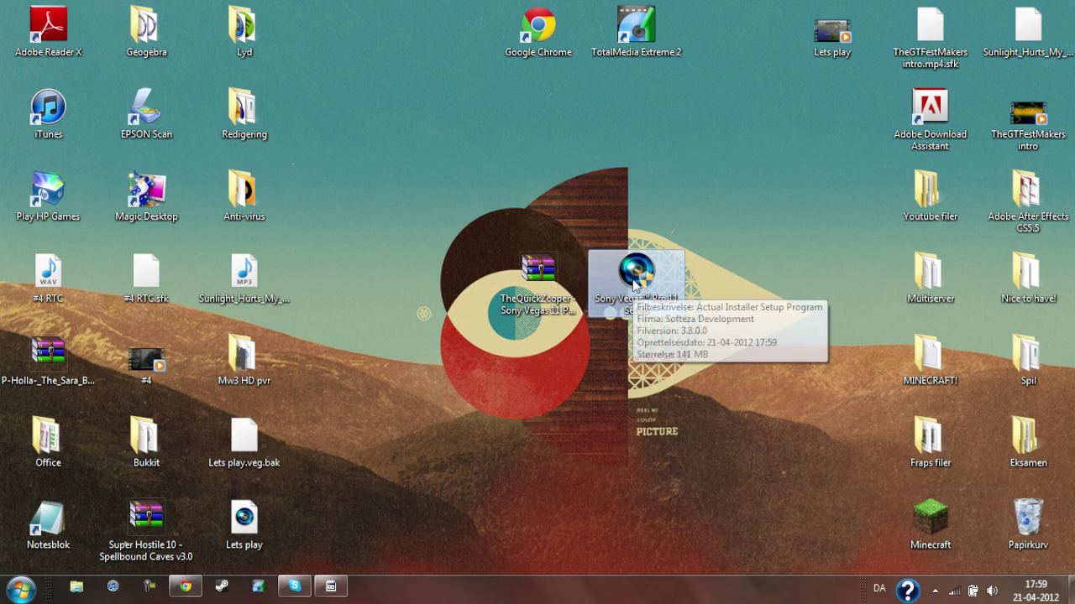
mouse_move(551, 294)
left_mouse_down()
mouse_move(454, 294)
mouse_move(357, 46)
left_mouse_up()
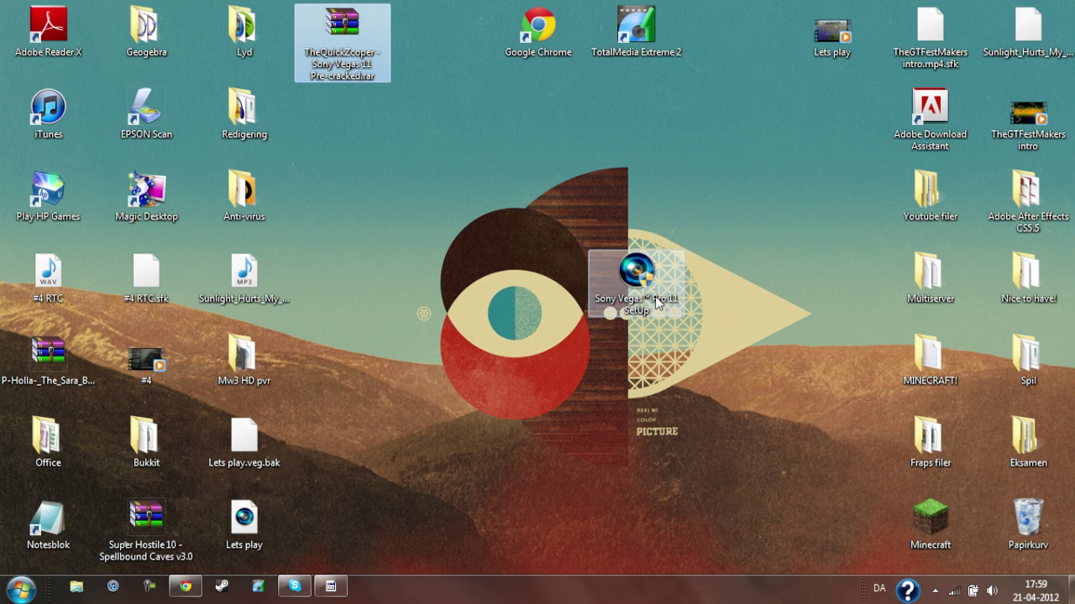
left_click(641, 273)
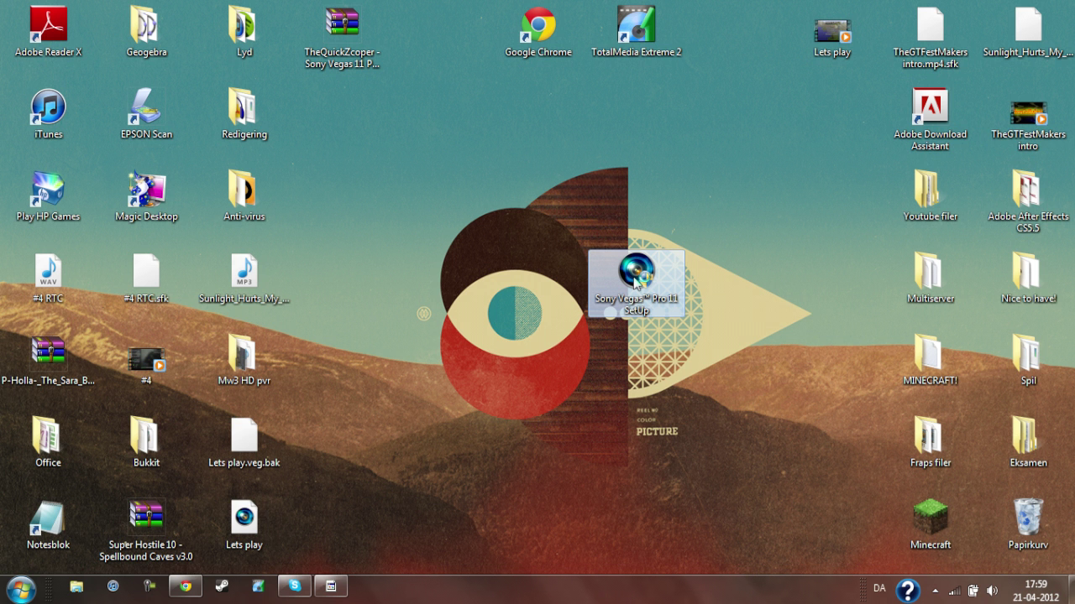
double_click(634, 282)
Agree to uninstall the previous Vegas Pro version and choose English as the setup language.
left_click(595, 370)
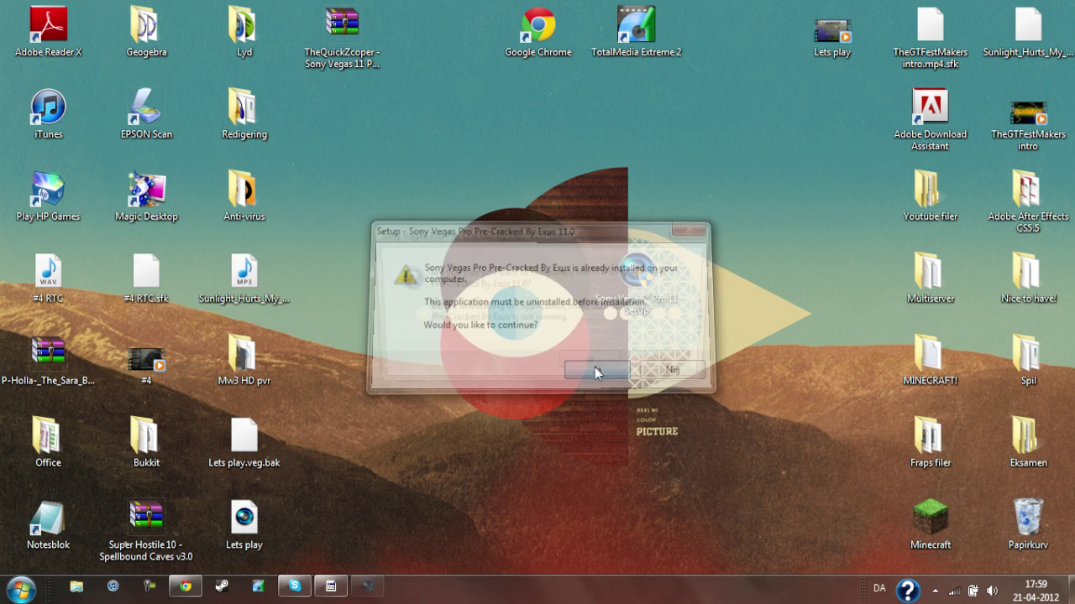
left_click(594, 366)
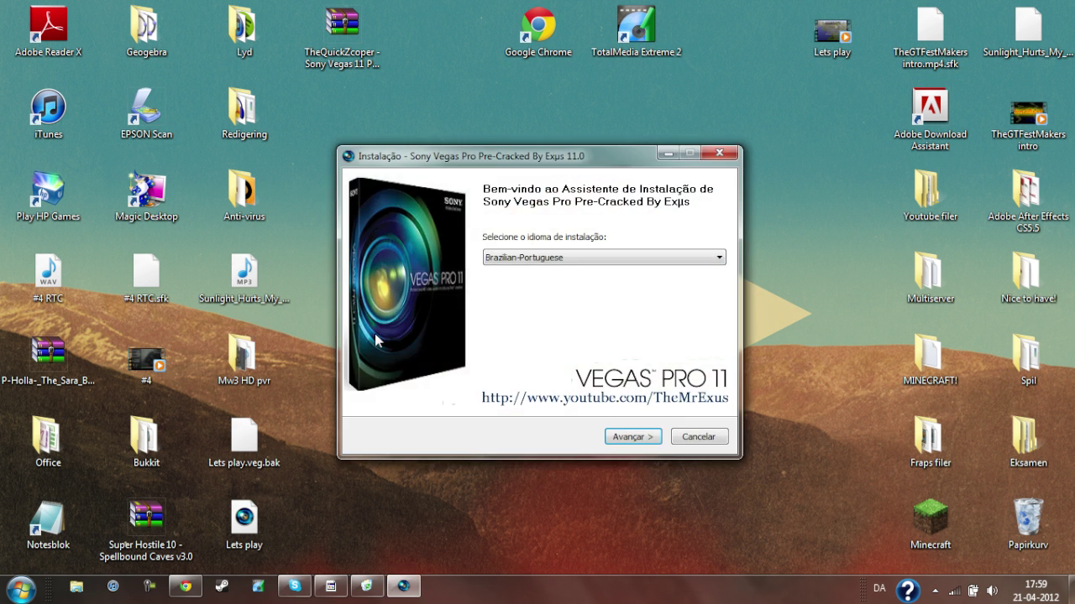
left_click(566, 258)
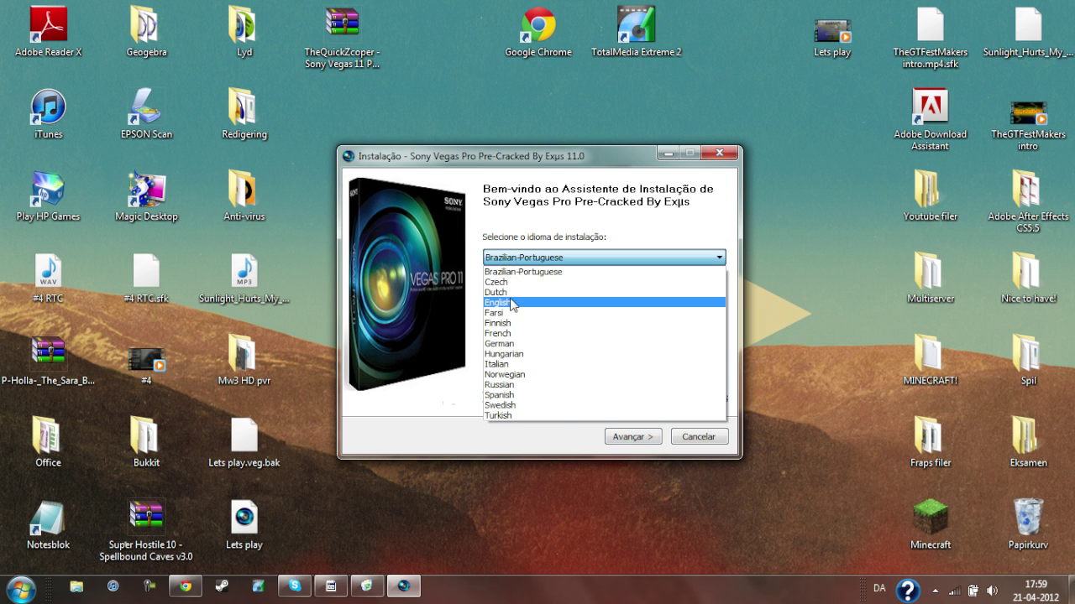
left_click(512, 302)
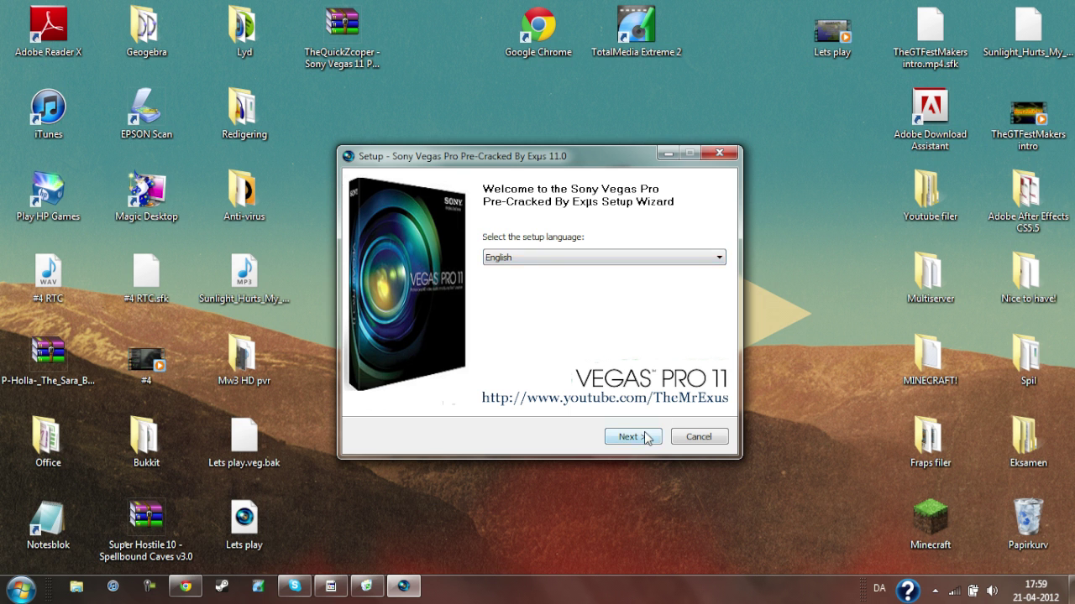
left_click(646, 437)
Start the Vegas Pro 11 install from the Readme page and let it reach completion.
left_click(644, 437)
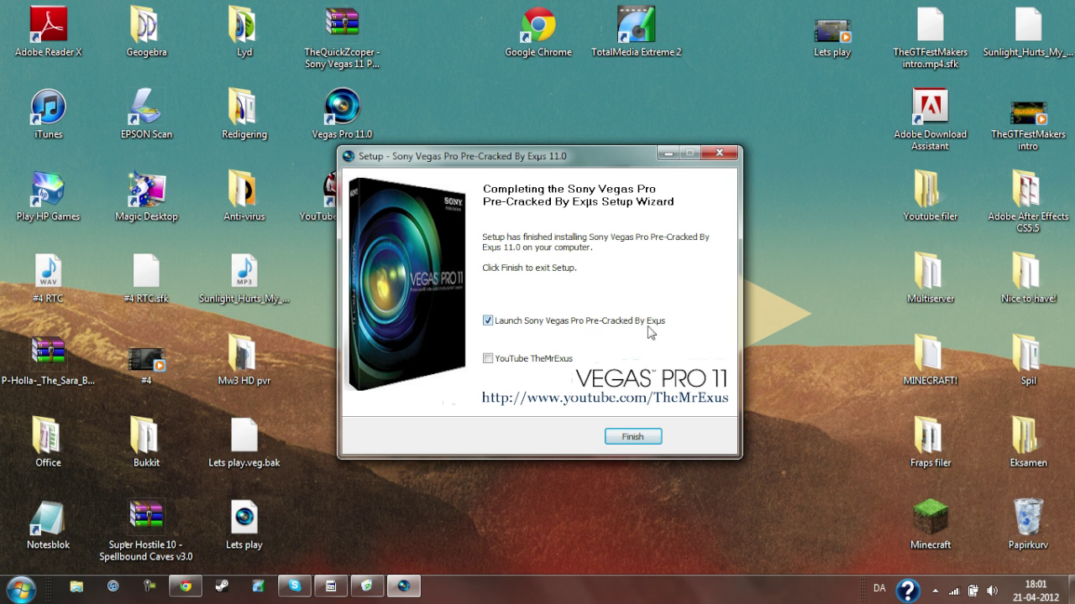
Finish the installer, decline the uninstall web page, and move the SetUp icon to the top row.
left_click(631, 438)
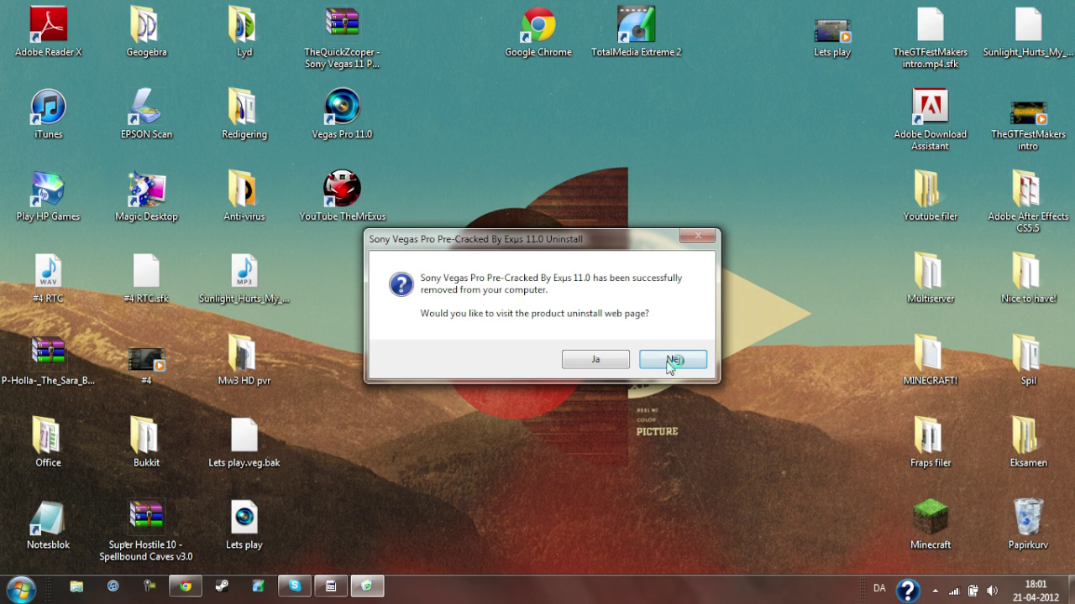
left_click(669, 363)
left_click_drag(666, 313, 430, 46)
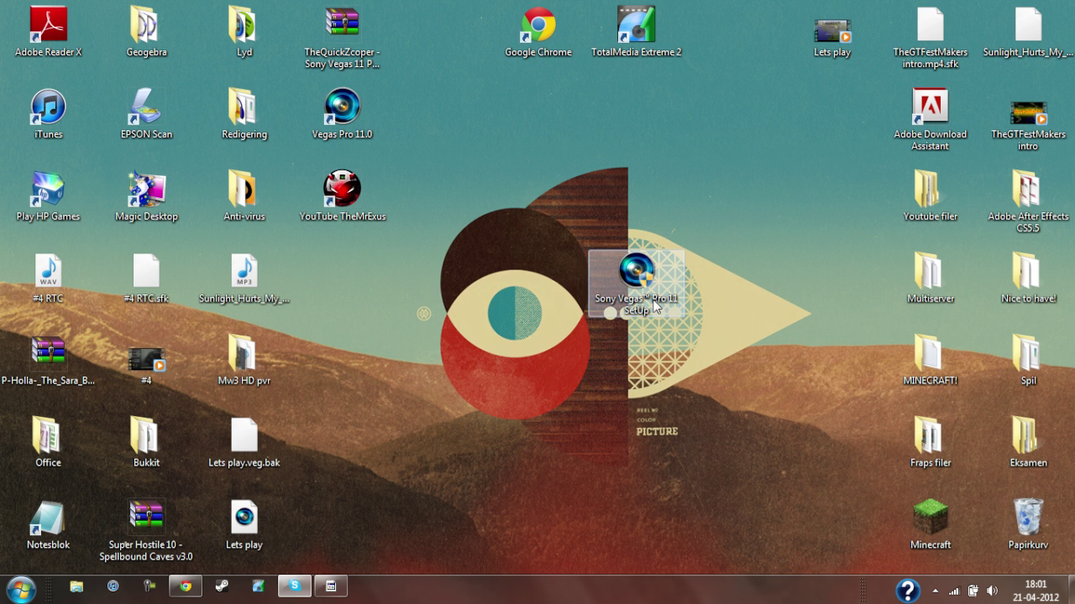
key("Return")
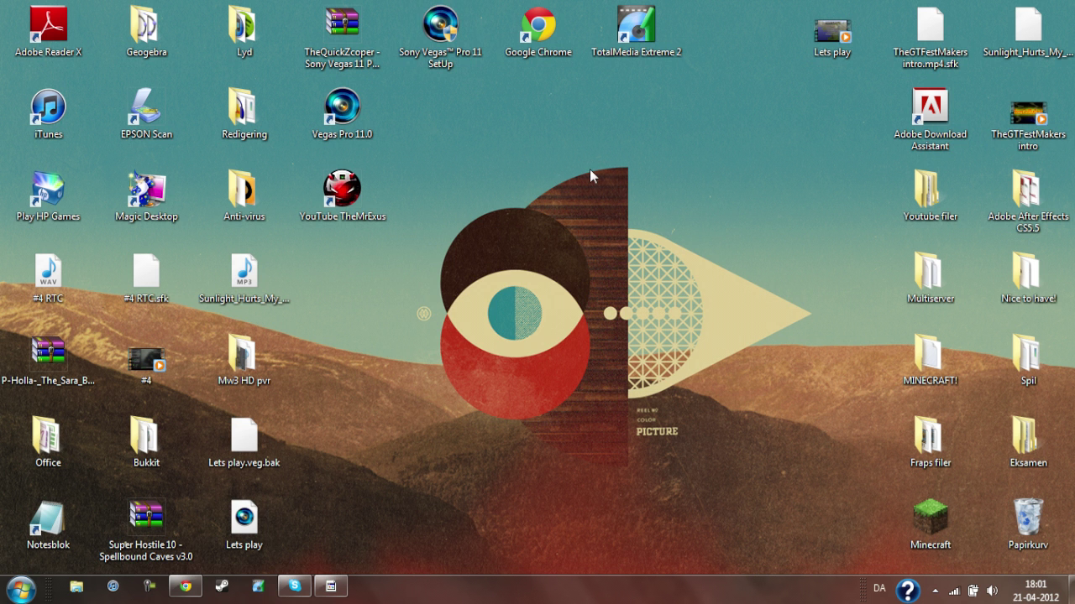